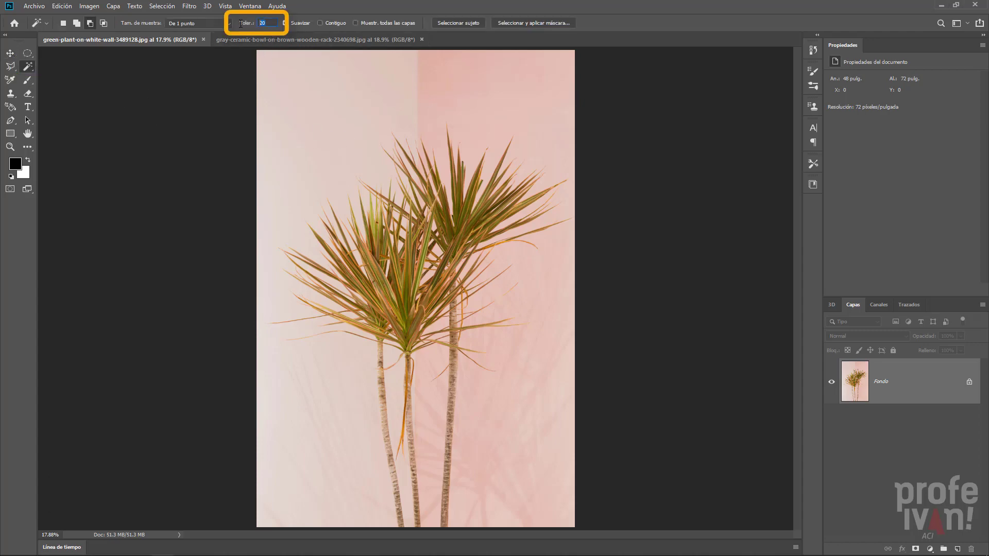
Step: Set the Magic Wand tolerance to 35
type("35")
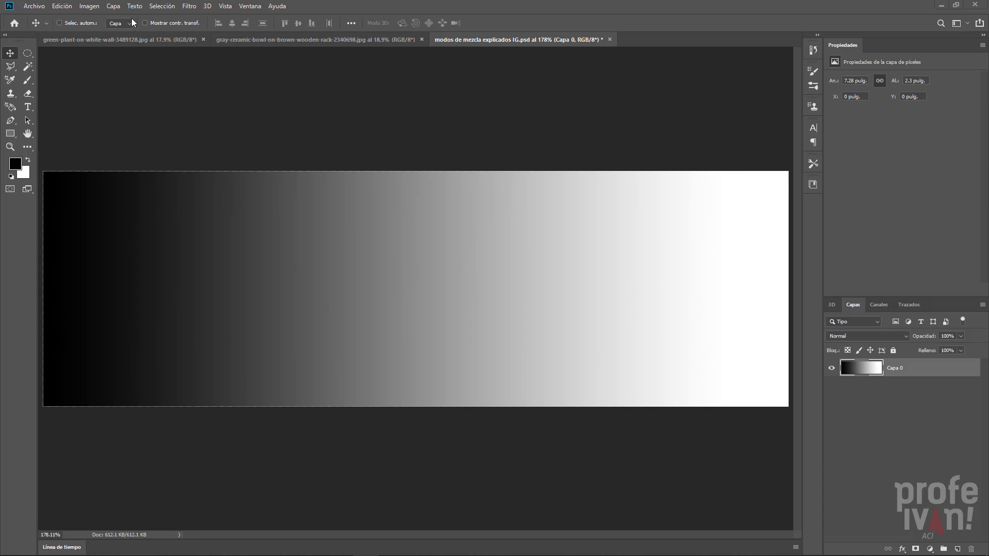
Step: Posterize the black-to-white gradient layer to 40 levels
left_click(89, 5)
mouse_move(103, 34)
left_click(288, 162)
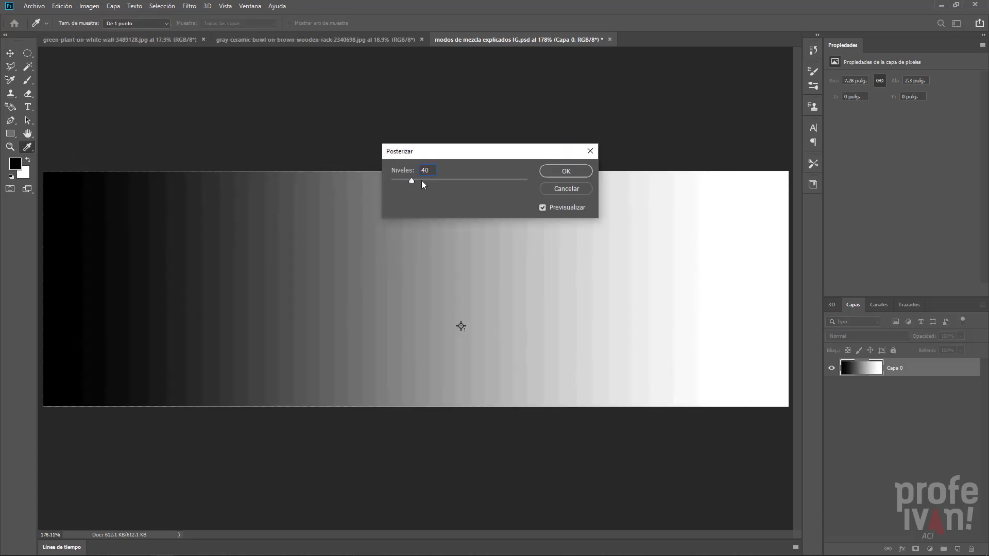
key("Return")
key("v")
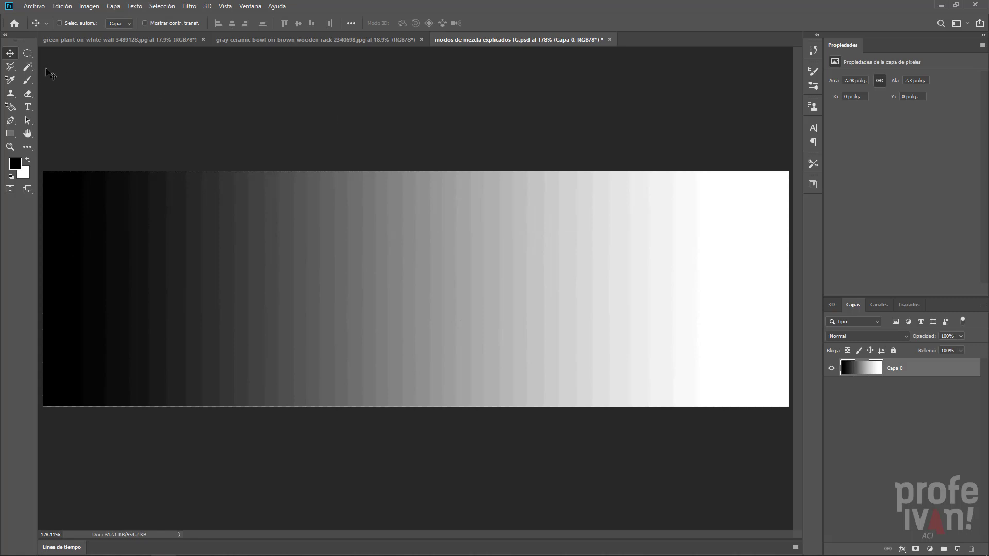
Step: Activate the Magic Wand and try its tolerance at 0 and at 255
key("w")
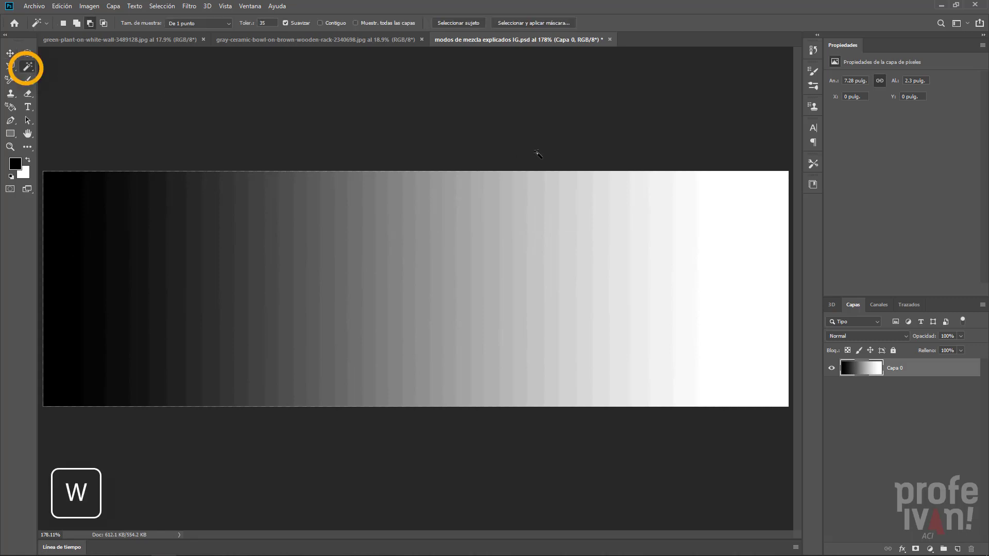
left_click(260, 24)
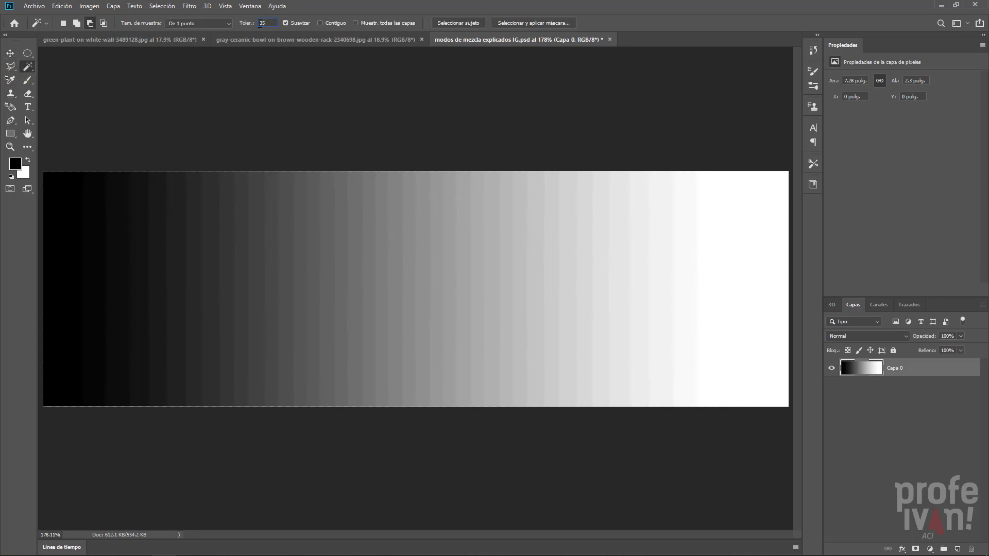
type("0")
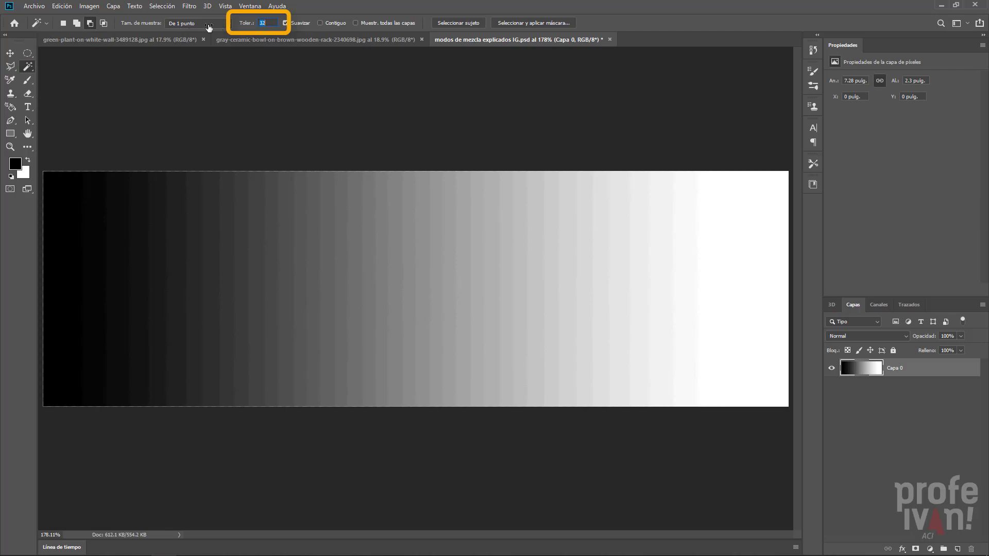
type("255")
key("Return")
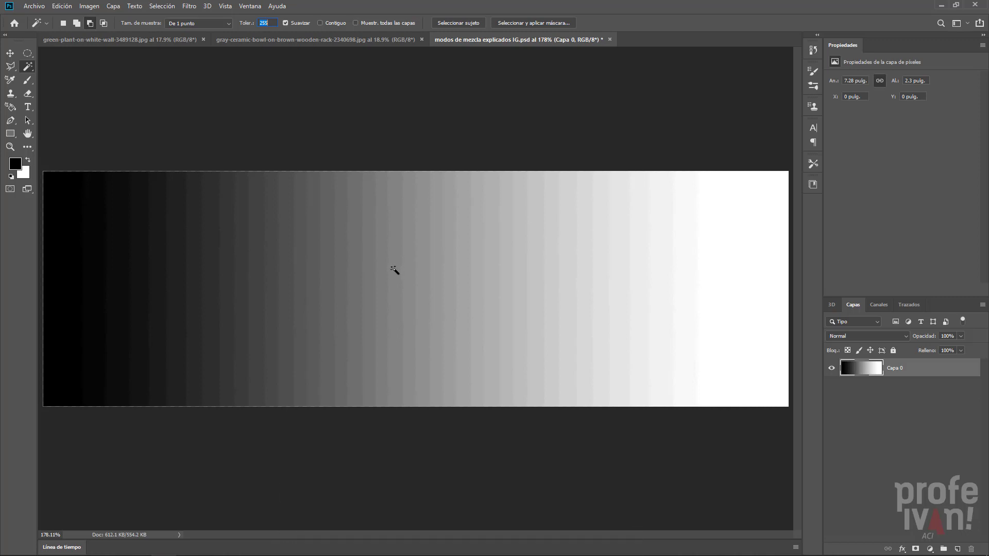
Step: Sample the gradient's middle grey with the Magic Wand at tolerance 20 and again at tolerance 60
type("20")
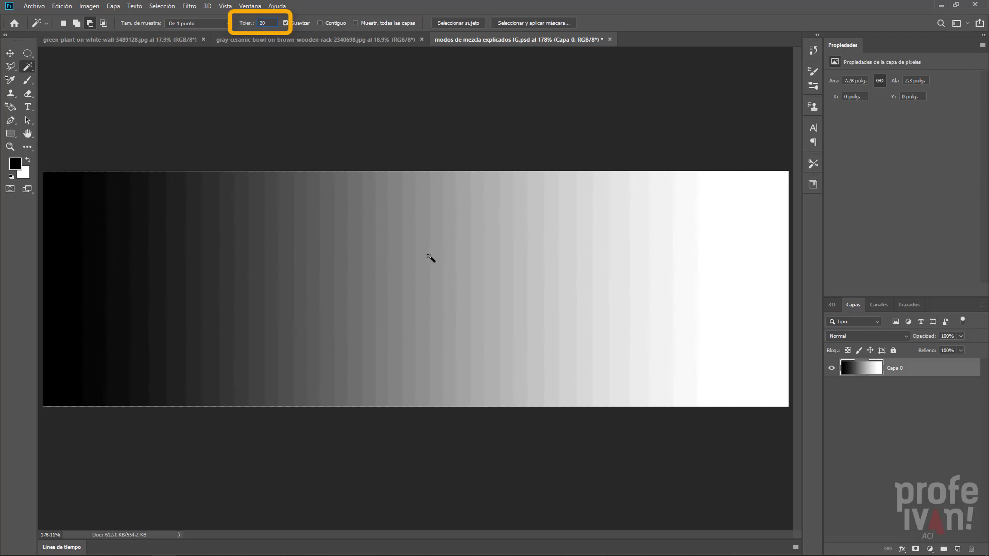
left_click(406, 264)
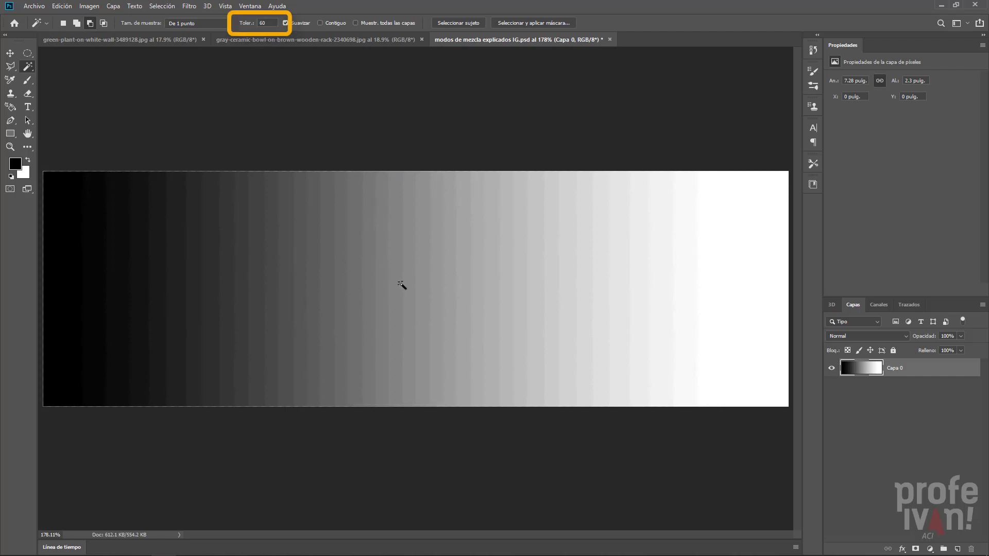
left_click(402, 285)
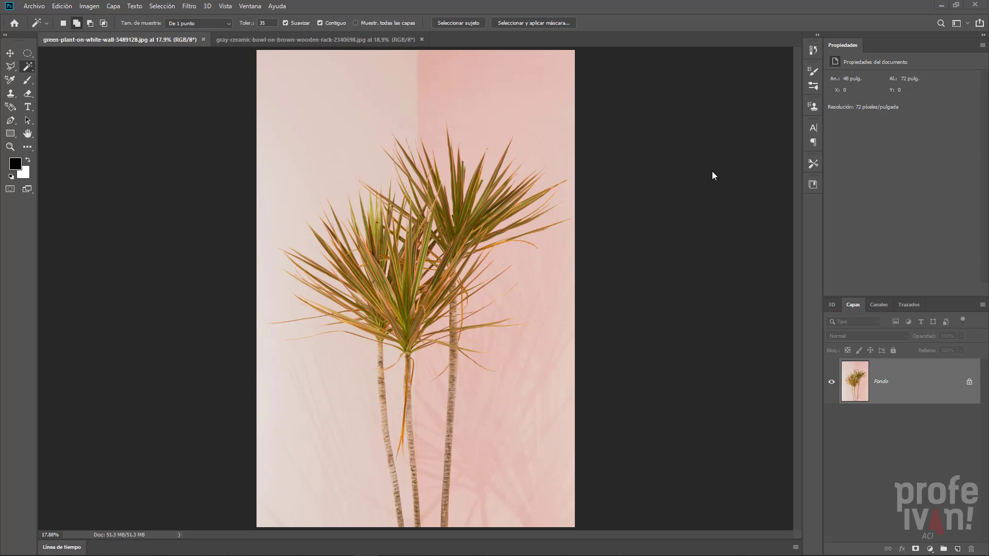
Step: Select the wall behind the plant with the contiguous Magic Wand at tolerance 35, adding the areas between and beside the trunks
left_click(345, 126)
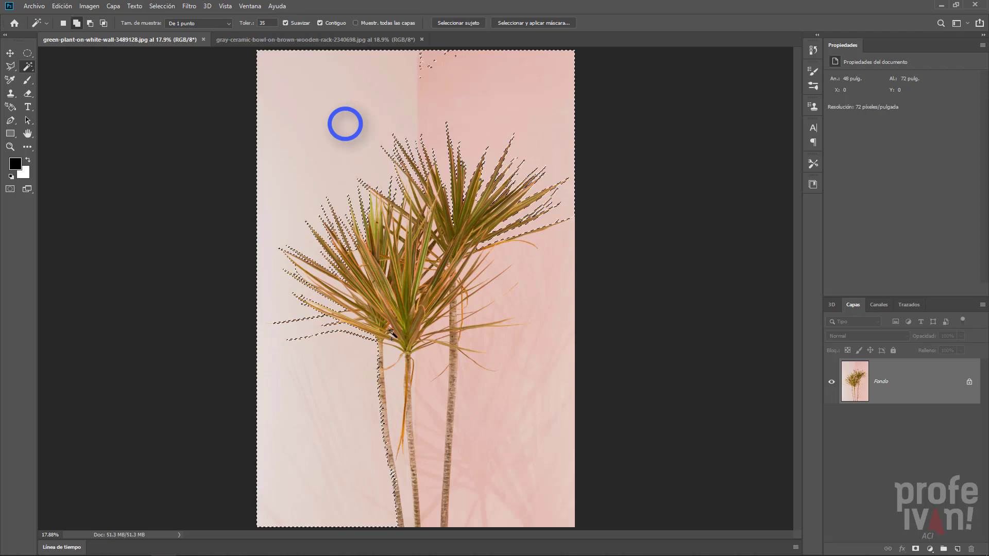
left_click(394, 385)
left_click(431, 371)
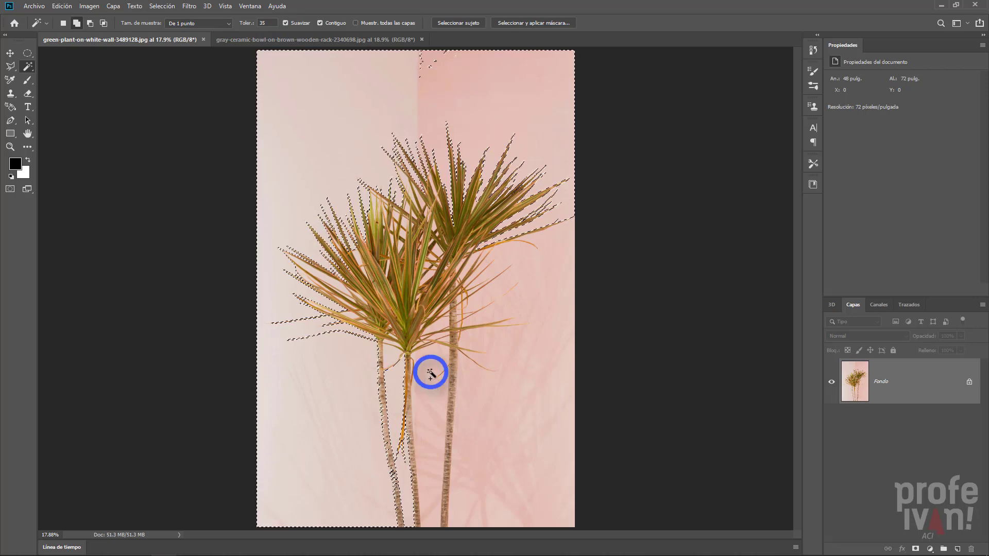
left_click(509, 355)
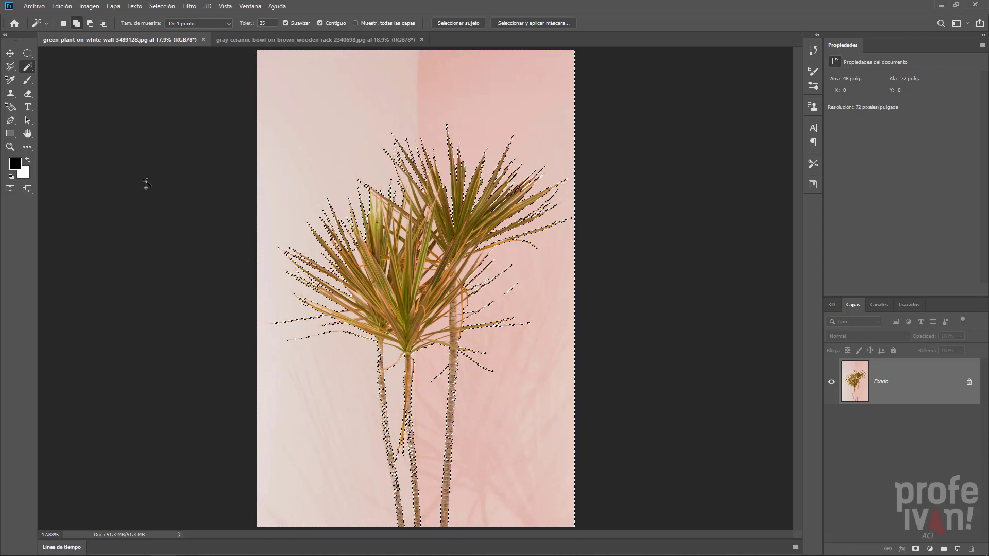
Step: Examine the background selection as a black-and-white Quick Mask and return to the normal view
key("q")
left_click(10, 189)
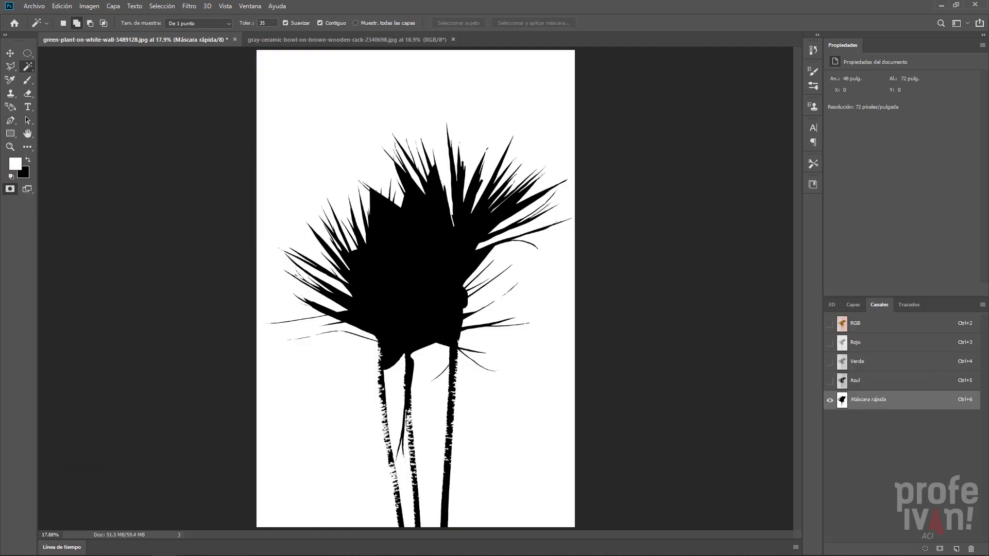
key("q")
key("x")
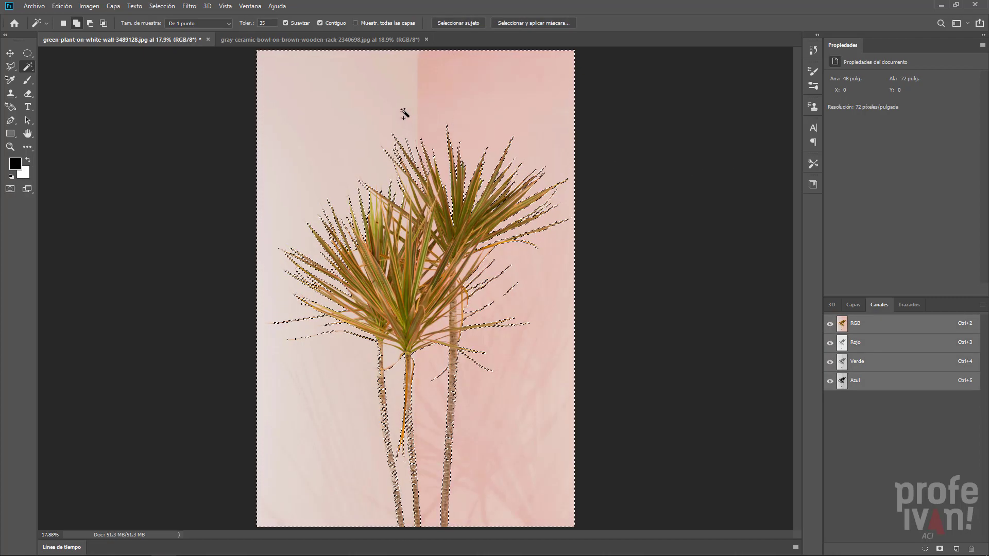
Step: Replace the selection by sampling the wall with the Magic Wand's Contiguous option turned off
left_click(164, 6)
left_click(178, 27)
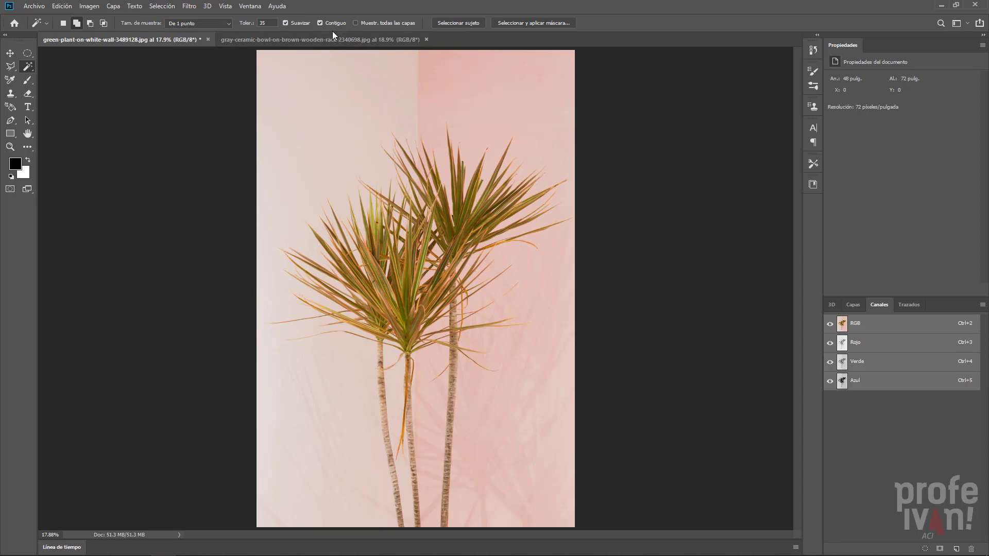
left_click(320, 23)
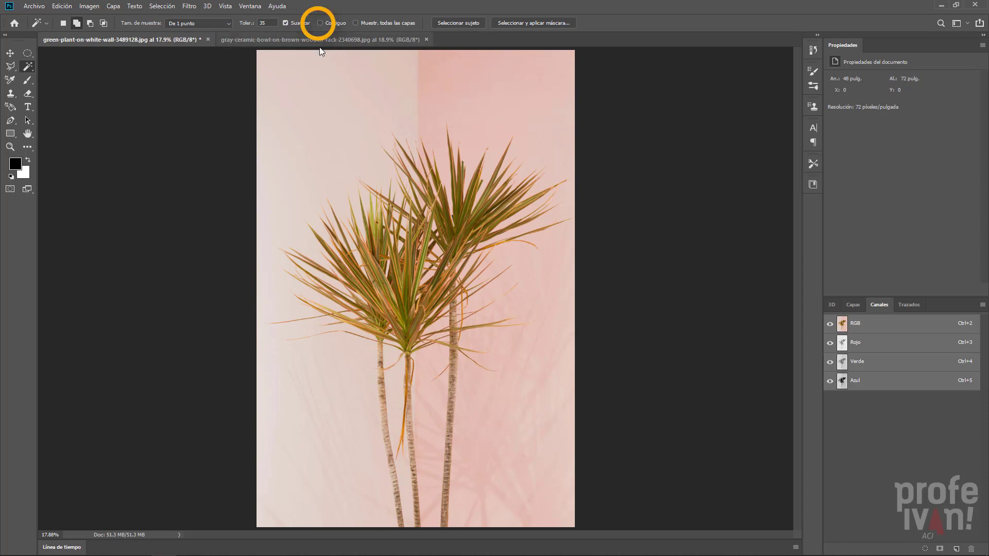
left_click(336, 90)
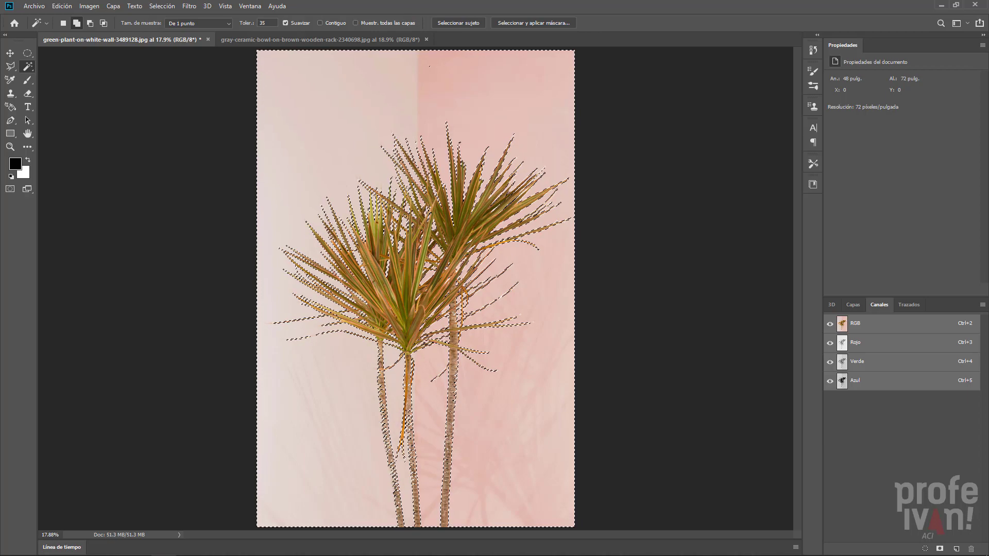
Step: Paint the unmasked gaps in the three trunks with a black brush in Quick Mask, and convert the mask back to a selection
key("q")
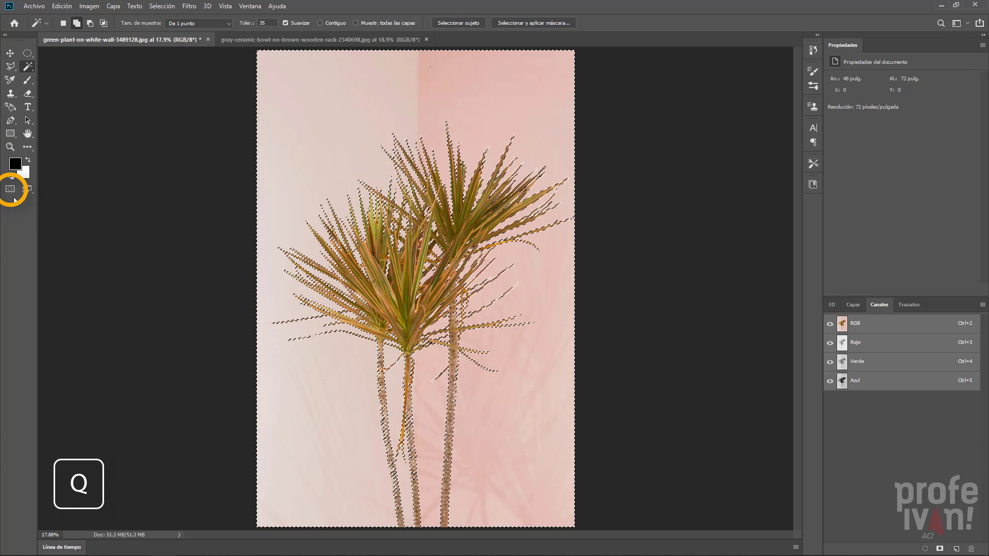
key("q")
left_click_drag(380, 357, 439, 389)
key("b")
key("x")
left_click_drag(379, 301, 373, 462)
left_click_drag(384, 334, 367, 238)
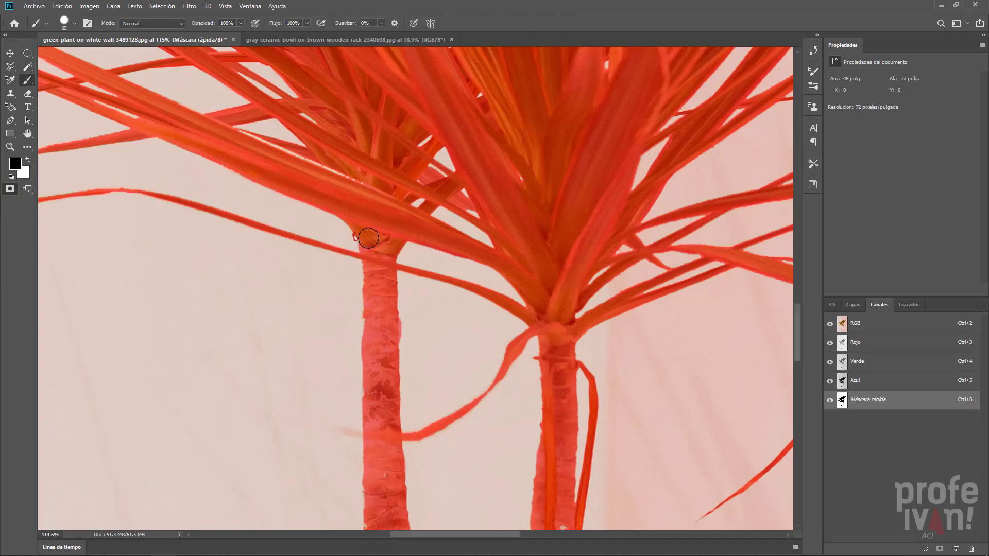
left_click_drag(339, 168, 248, 140)
left_click_drag(391, 438, 327, 168)
left_click_drag(332, 415, 356, 520)
mouse_move(491, 473)
left_mouse_down()
mouse_move(494, 338)
mouse_move(470, 283)
left_mouse_up()
left_click_drag(713, 347, 474, 270)
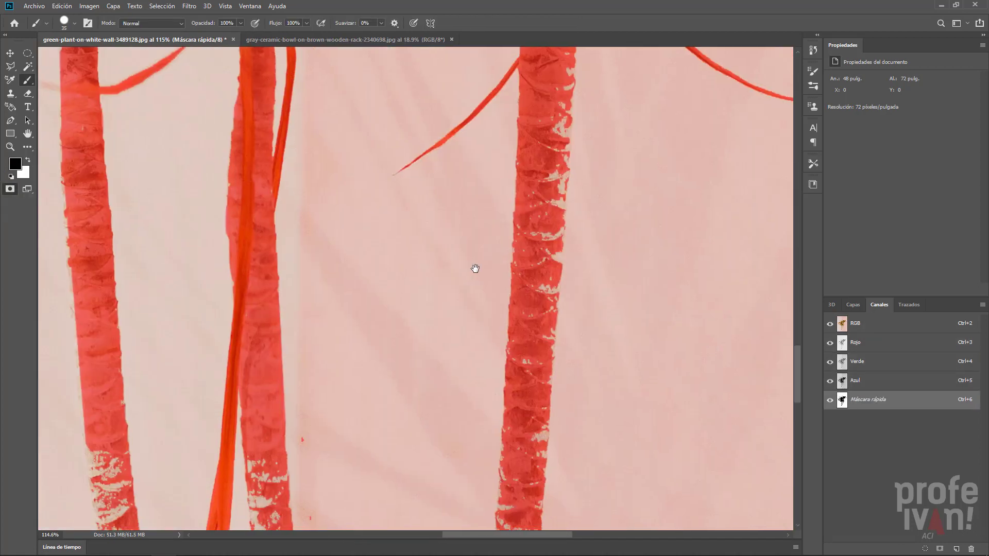
mouse_move(505, 522)
left_mouse_down()
mouse_move(545, 342)
mouse_move(569, 72)
left_mouse_up()
mouse_move(264, 487)
left_mouse_down()
mouse_move(261, 453)
mouse_move(263, 515)
left_mouse_up()
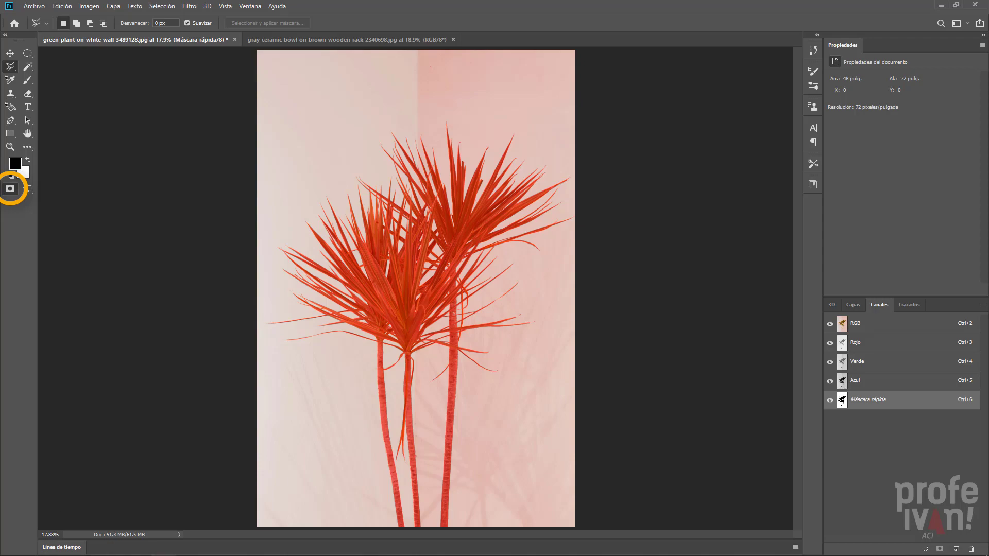
key("q")
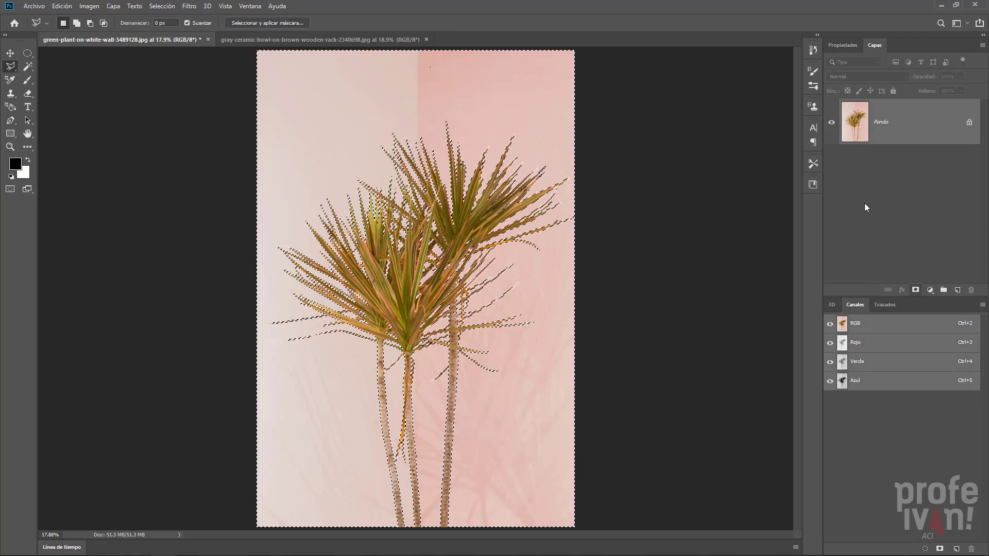
Step: Try adding a layer mask directly from the background selection, and undo it
left_click(915, 290)
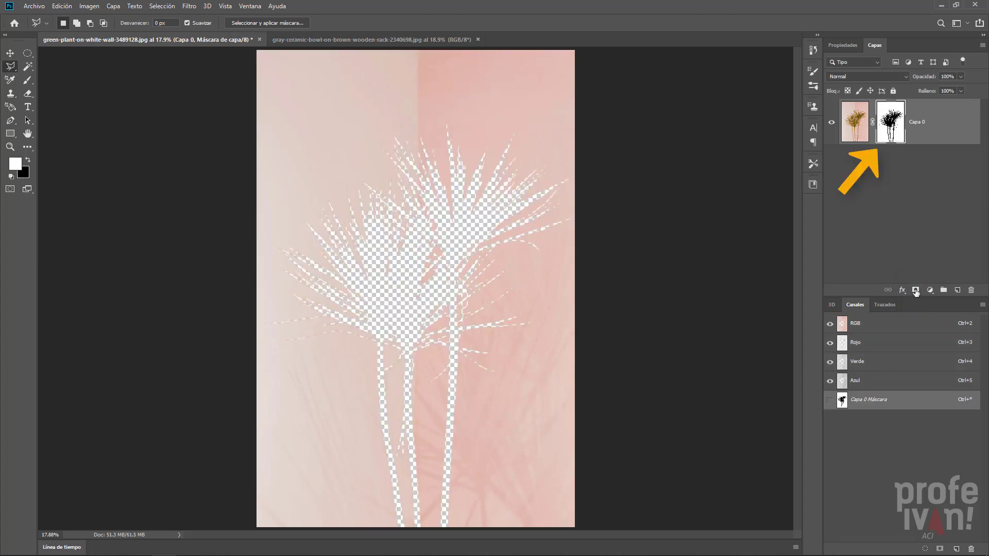
left_click(65, 5)
left_click(71, 19)
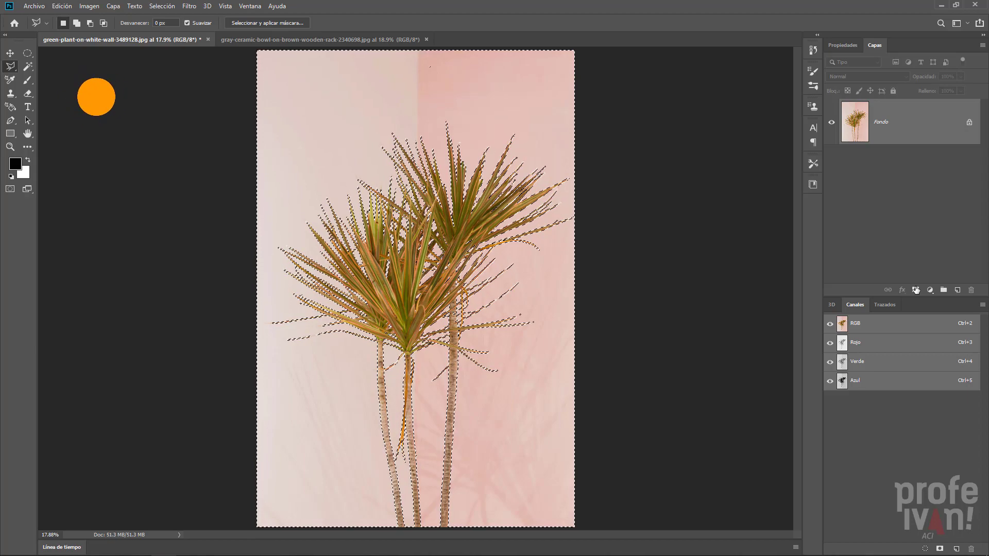
Step: Add an inverted layer mask hiding the selected background, and refine it with a slight inward edge shift output to a new masked layer
key("alt")
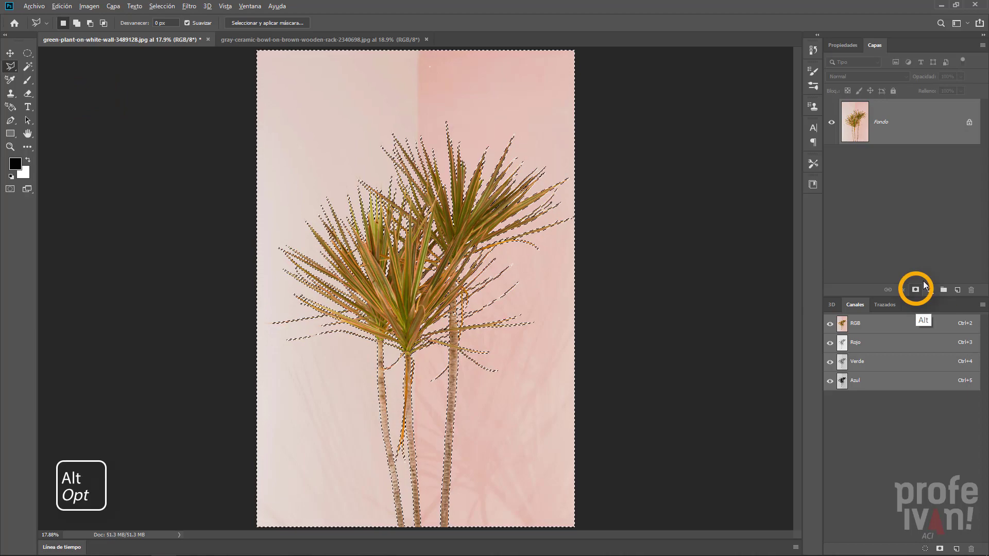
left_click(916, 290, "alt")
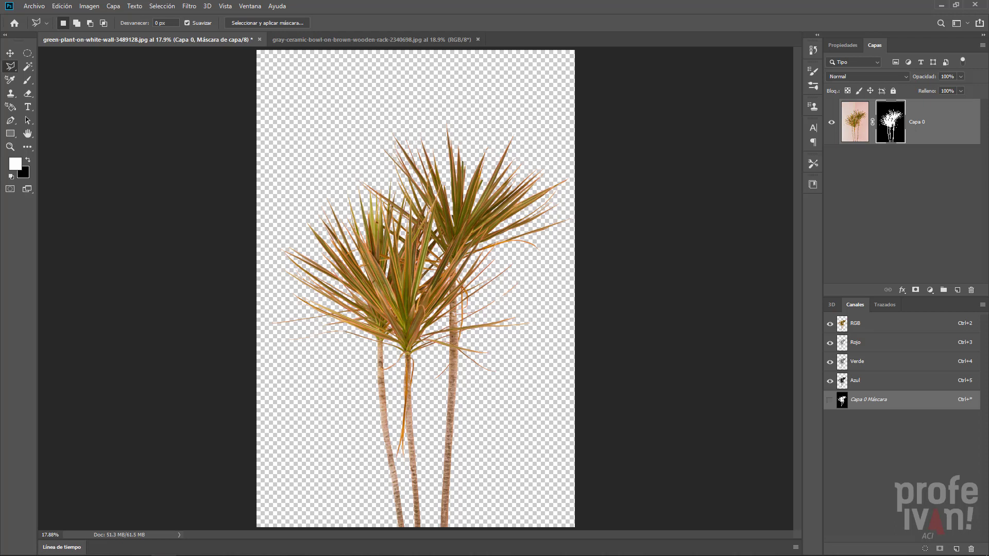
double_click(889, 138)
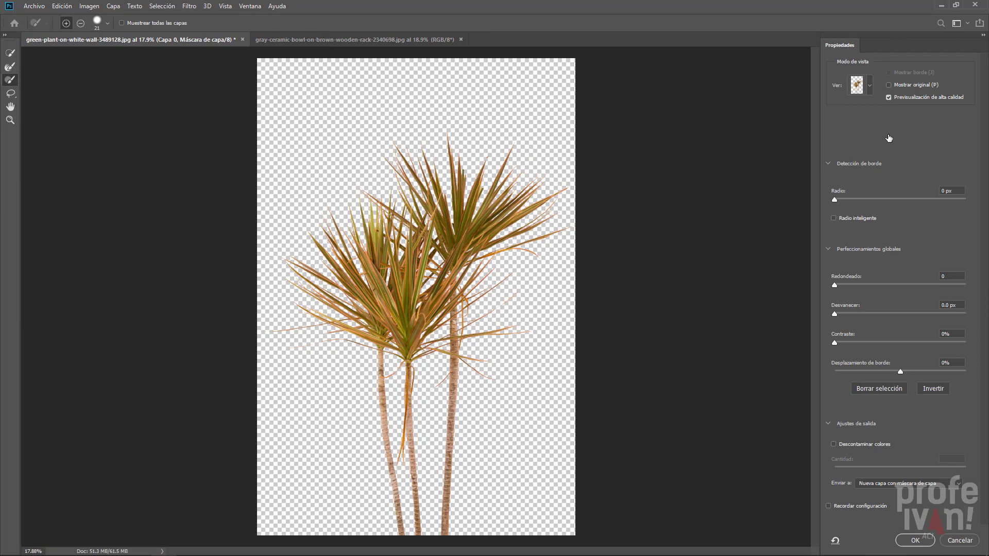
left_click_drag(900, 371, 892, 372)
left_click(914, 540)
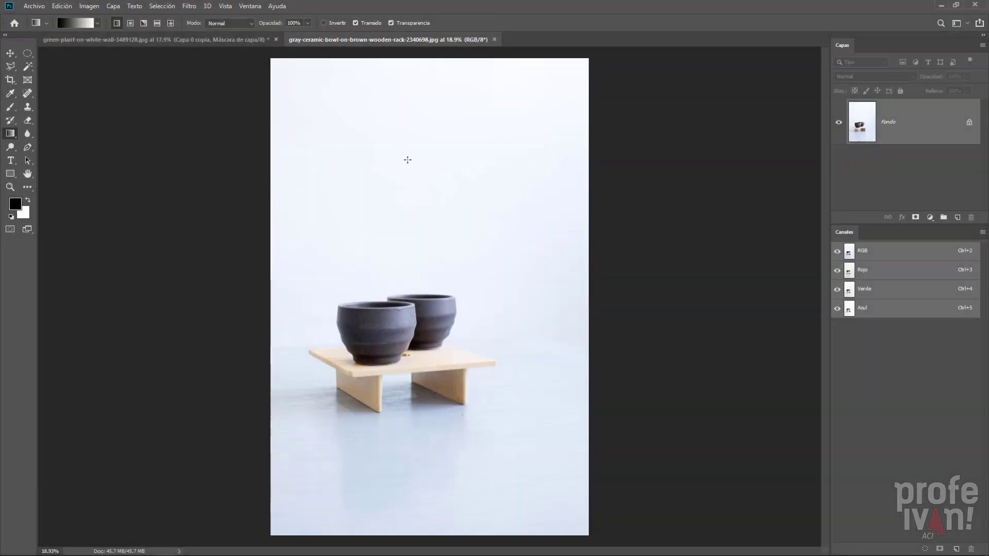
Step: Crop the ceramic bowl photo to a landscape frame around the two bowls and the wooden tabletop
left_click(9, 81)
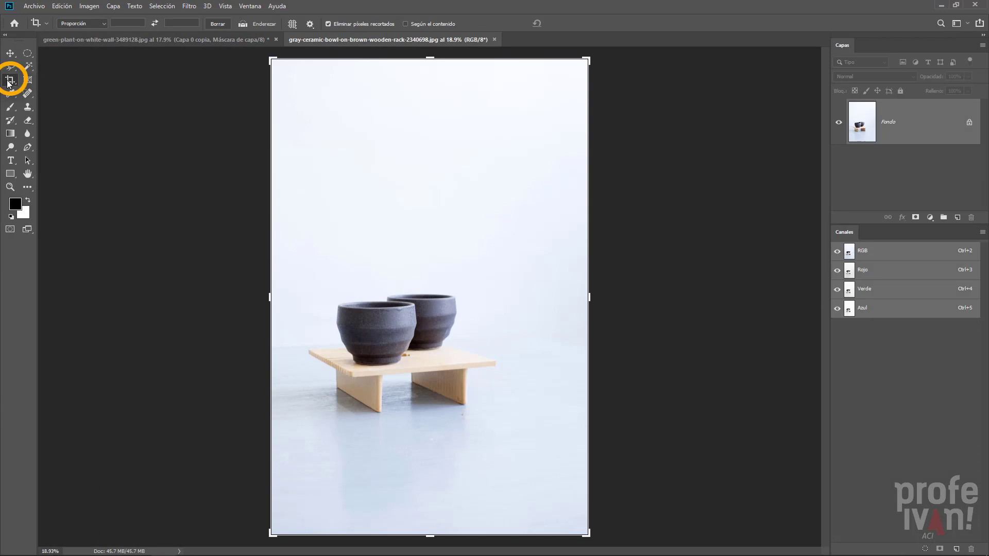
left_click_drag(301, 260, 495, 386)
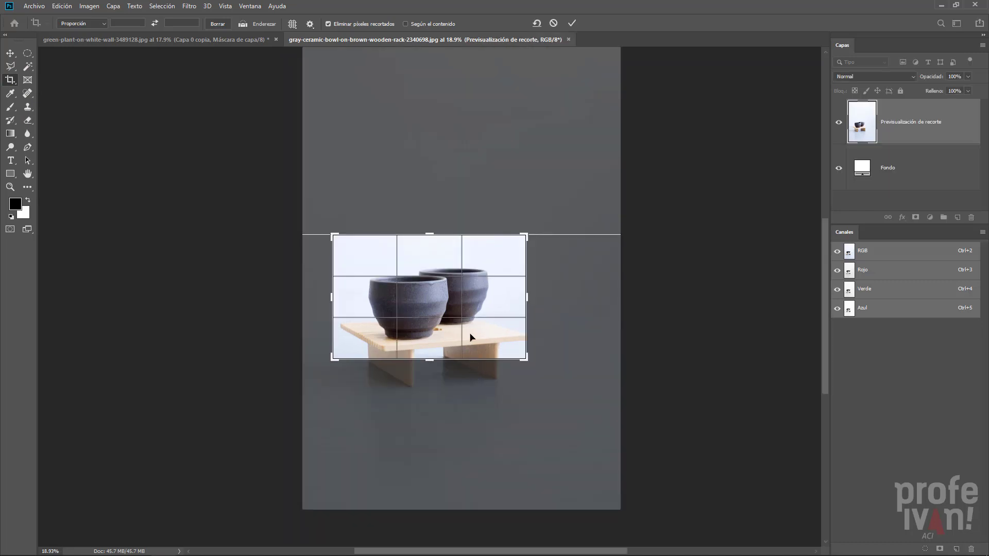
key("Return")
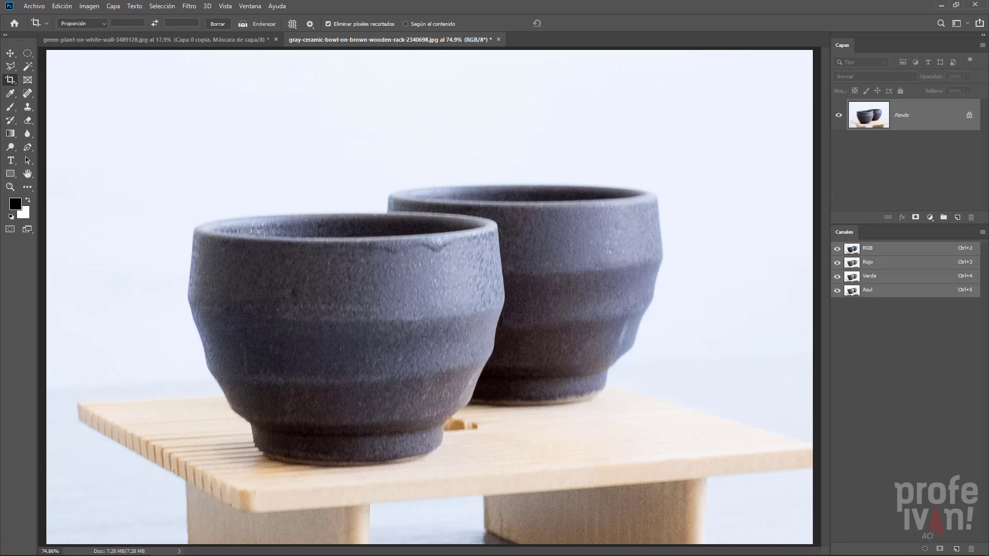
Step: Start a Pen path along the front bowl's back rim and around the top rim of the rear bowl
key("p")
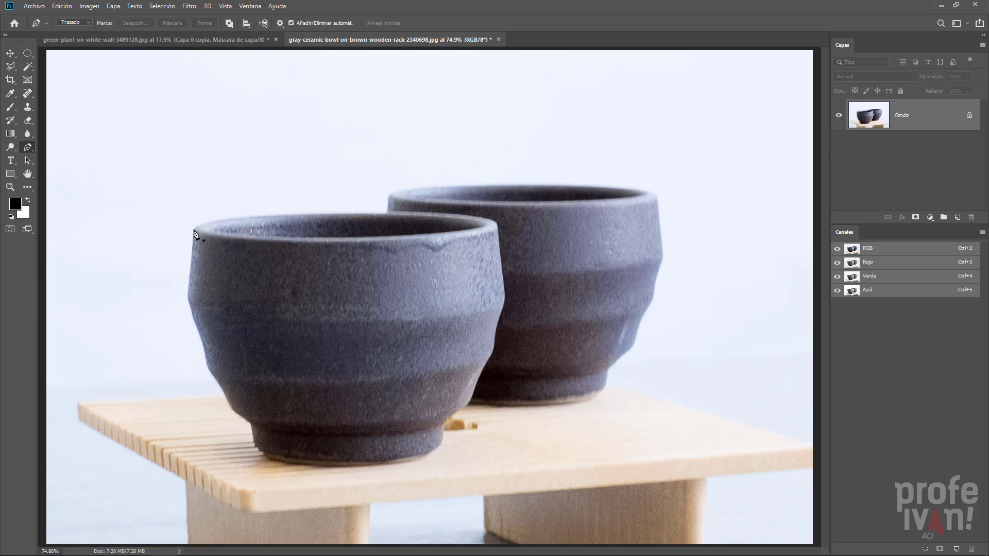
left_click(194, 231)
left_click(386, 212)
left_click(386, 196)
left_click(425, 188)
left_click(627, 188)
left_click(658, 207)
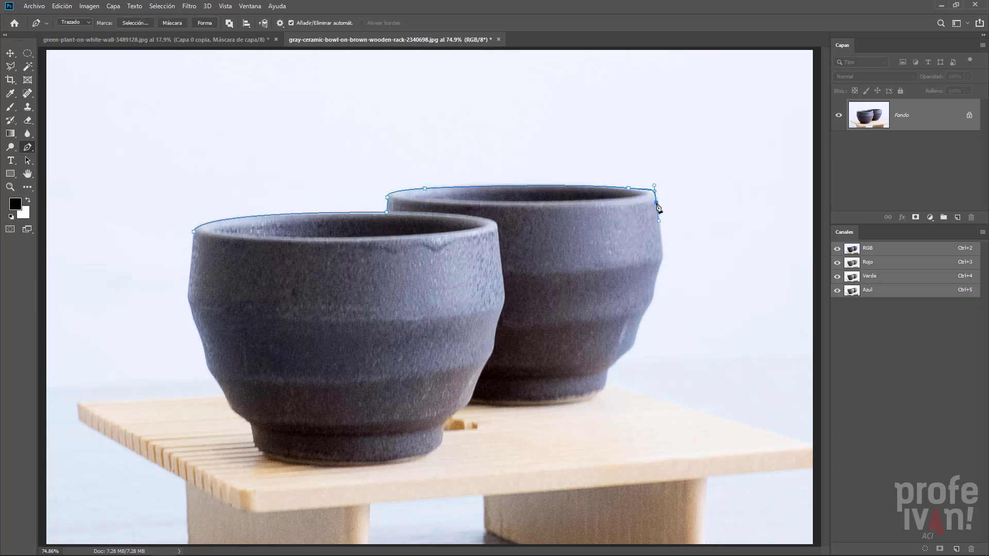
Step: Continue the Pen path down the rear bowl's outer side and along its base to the front bowl's foot
left_click(662, 250)
left_click(653, 292)
left_click(644, 311)
left_click(623, 355)
left_click(605, 383)
left_click(583, 401)
left_click(469, 403)
left_click(441, 426)
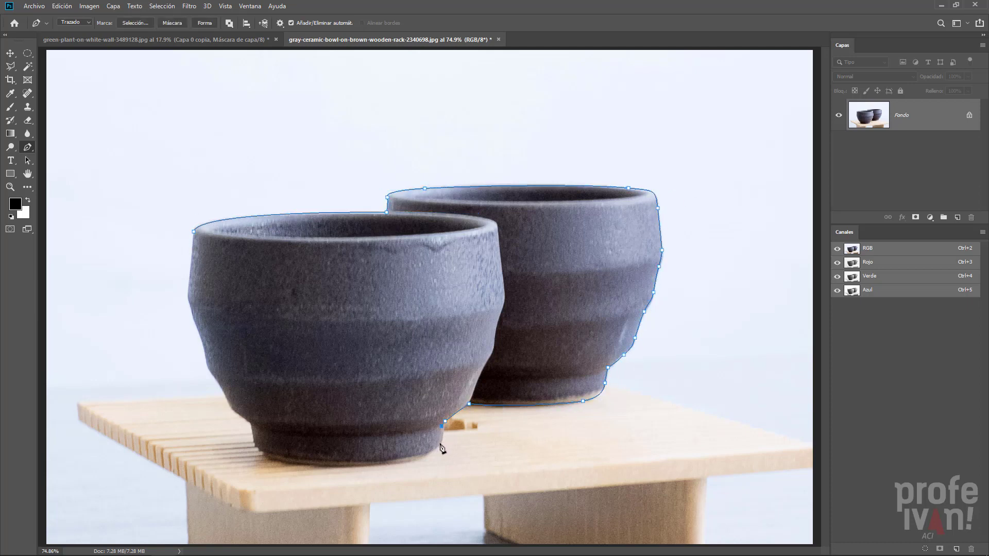
Step: Trace the front bowl's foot and outer side with the Pen tool, and close the path at its starting point
left_click(428, 456)
left_click(348, 466)
left_click(270, 459)
left_click(256, 442)
left_click(246, 420)
left_click(222, 390)
left_click(205, 356)
left_click(192, 312)
left_click(187, 287)
left_click(193, 231)
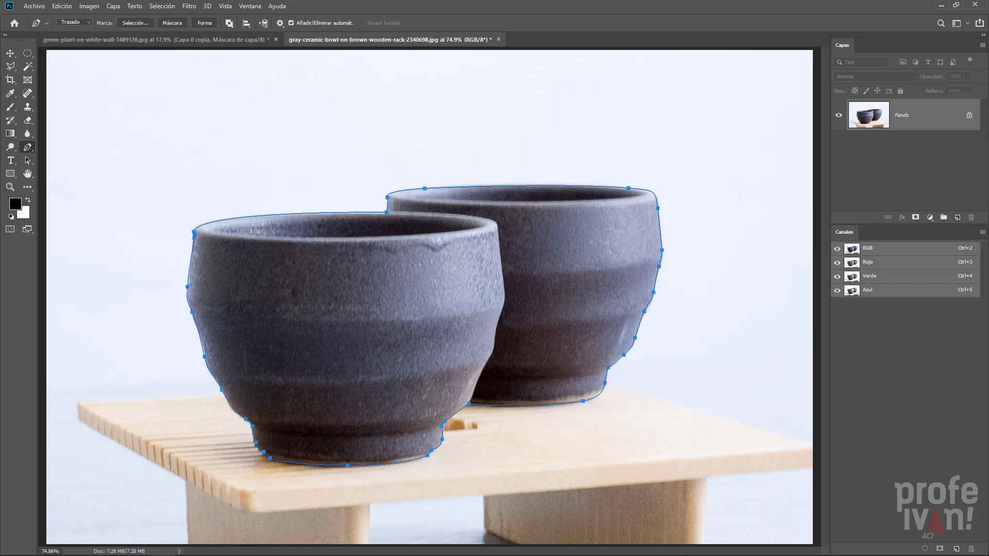
Step: Convert the closed path to a selection and add a layer mask isolating the two bowls
key("ctrl+Return")
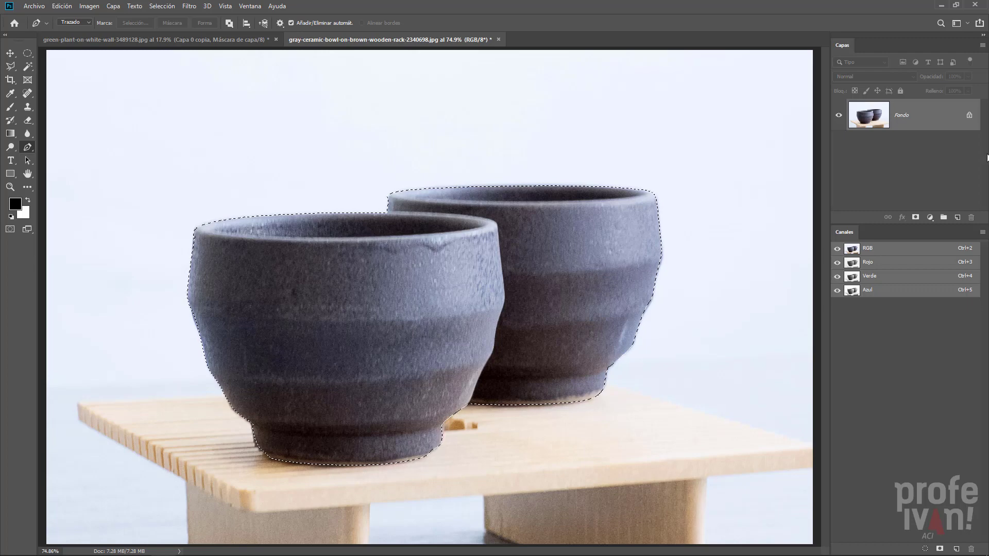
left_click(913, 218)
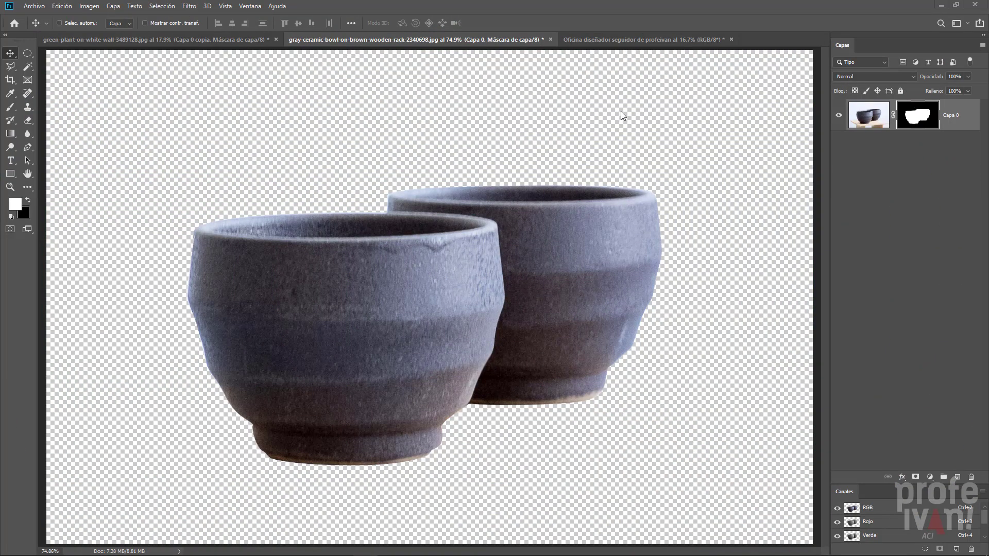
Step: Copy the masked bowls and the masked plant from their documents into the office photo
left_click(620, 39)
left_click(418, 39)
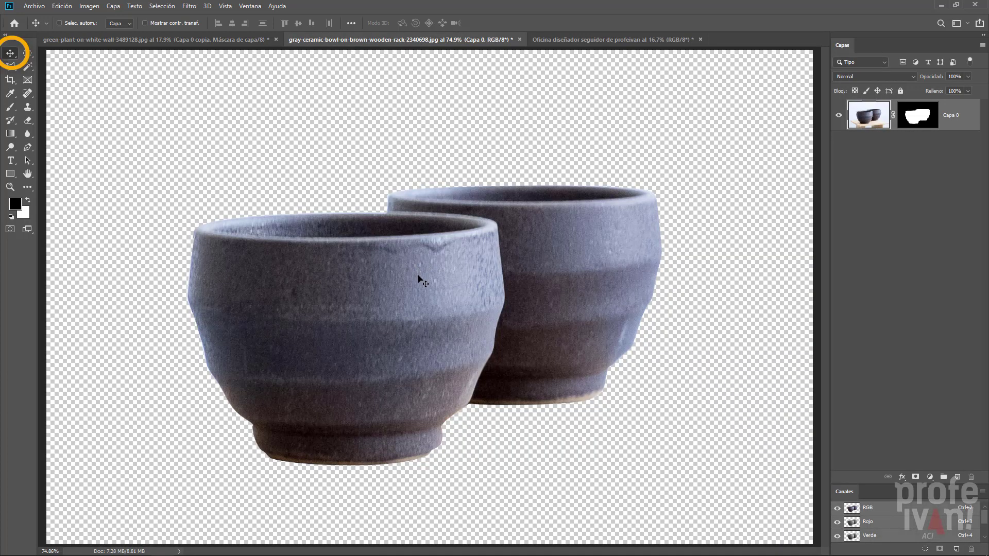
left_click_drag(453, 253, 400, 359)
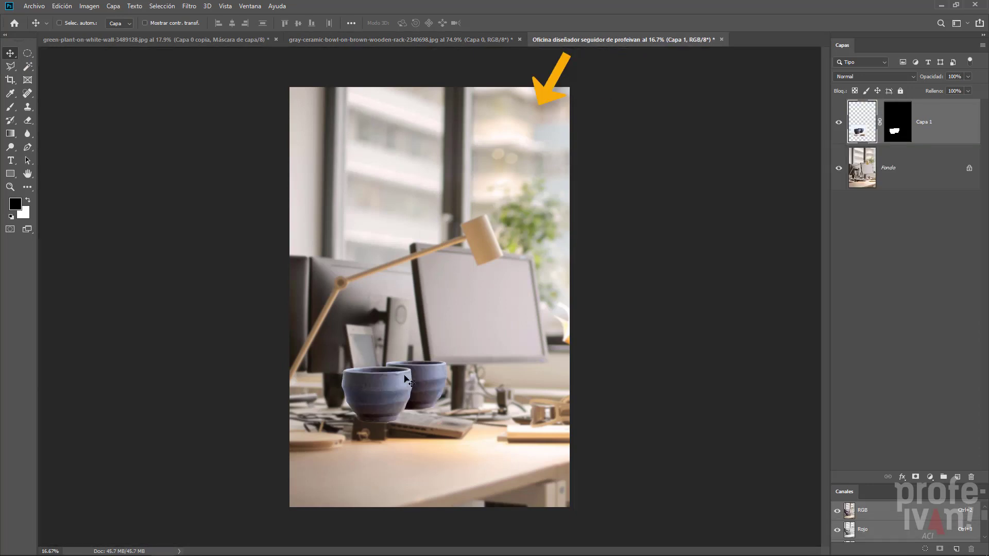
left_click(246, 39)
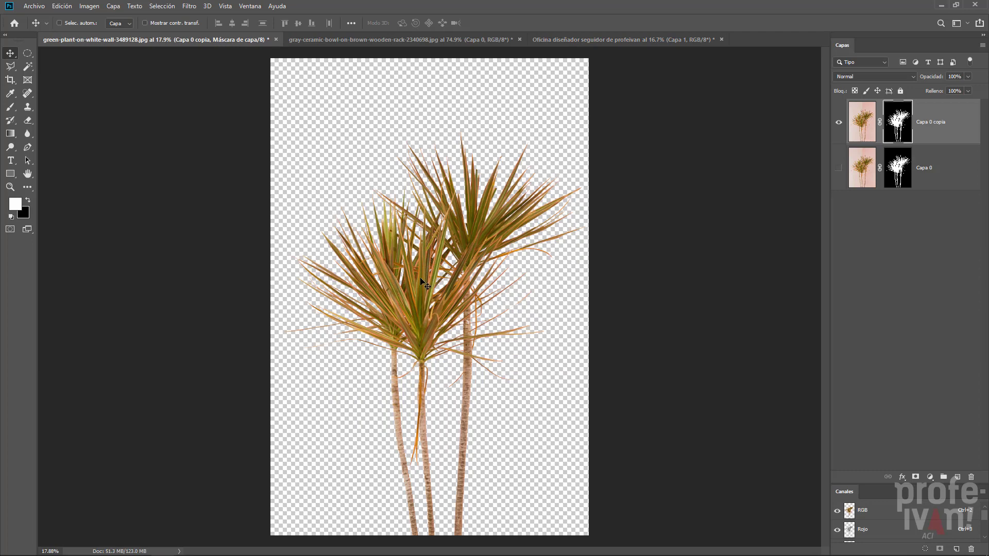
left_click_drag(447, 254, 404, 271)
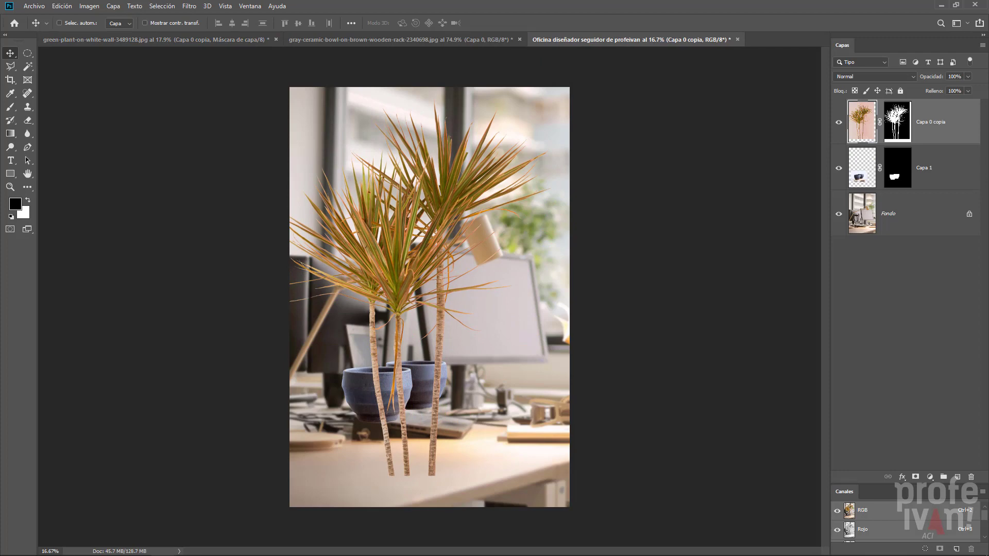
Step: Move the bowls layer down so both bowls rest on the wooden desk
left_click(363, 400, "ctrl")
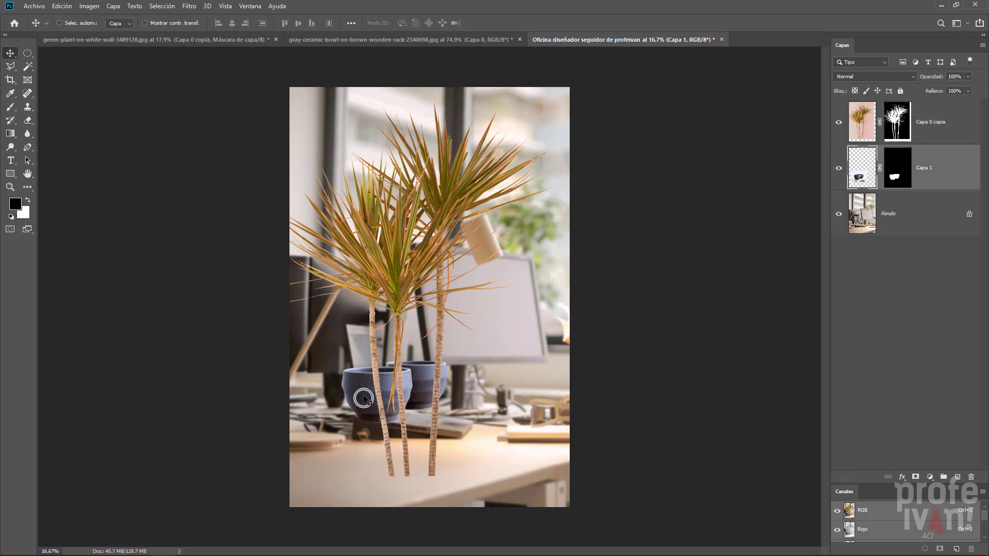
mouse_move(363, 401)
left_mouse_down()
mouse_move(366, 446)
mouse_move(369, 409)
left_mouse_up()
Step: Scale the plant layer down proportionally to about 84% and lower it so its trunks overlap the bowls
left_click(381, 407, "ctrl")
key("ctrl+t")
left_click_drag(247, 473, 271, 437)
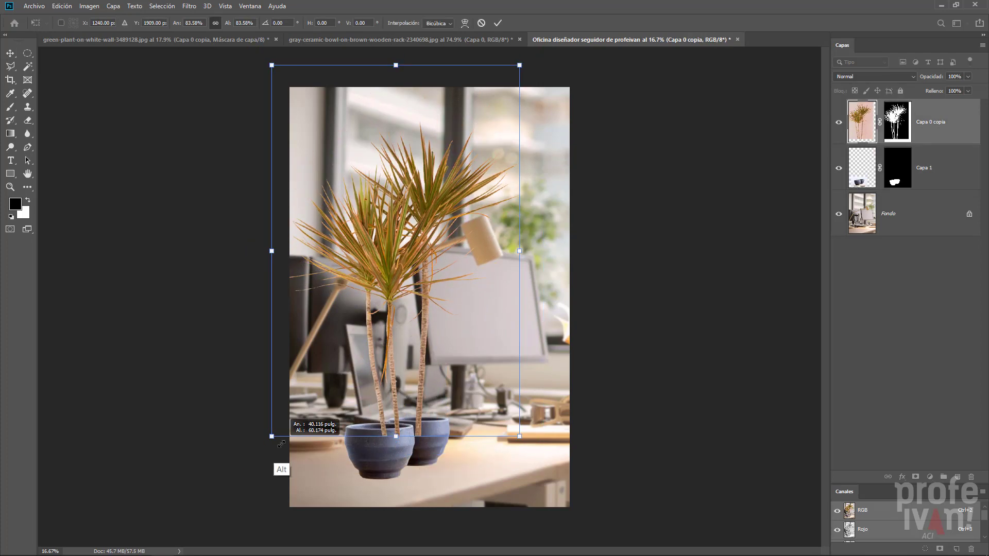
left_click_drag(390, 325, 391, 356)
key("Return")
left_click(367, 445, "ctrl")
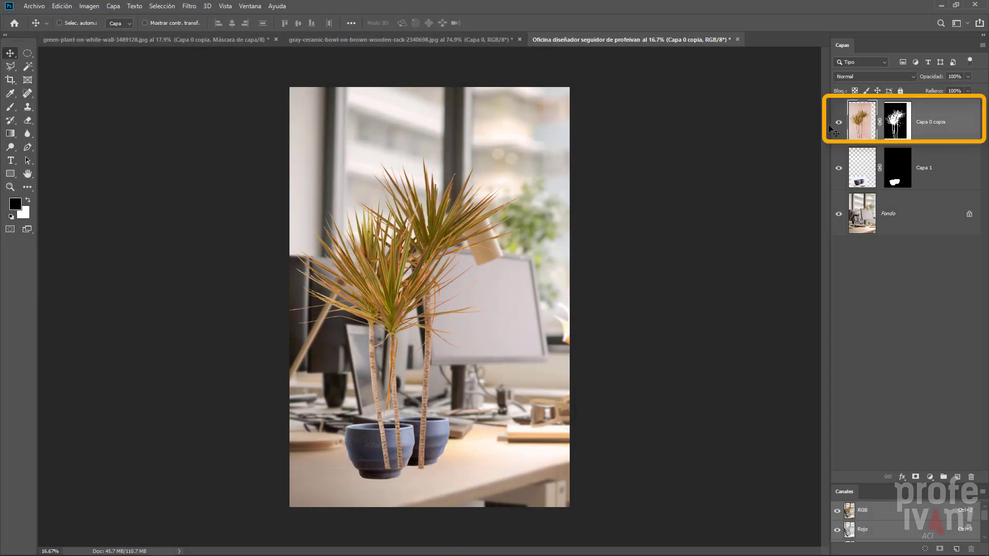
Step: Rename the plant layer as planta and place it in a layer group
double_click(941, 122)
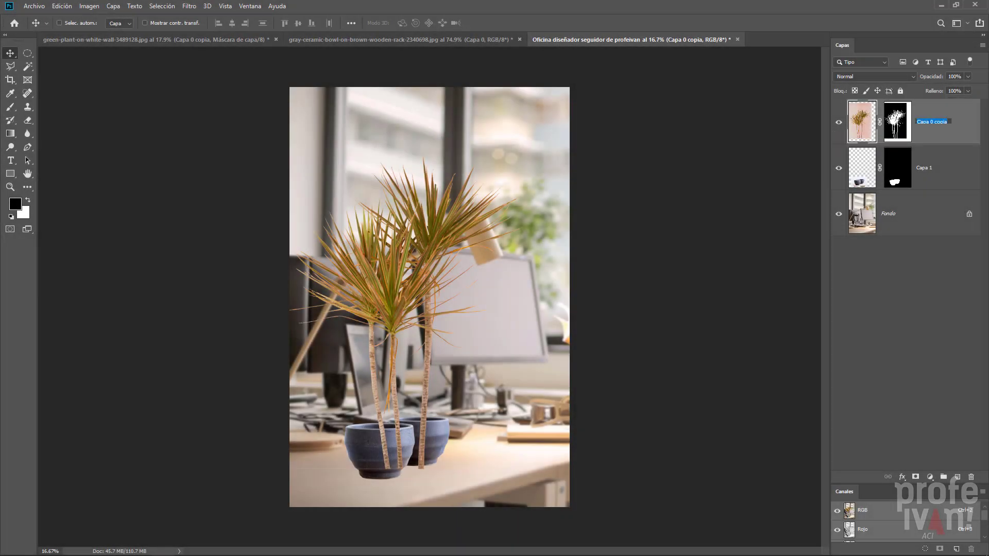
type("planta")
key("Return")
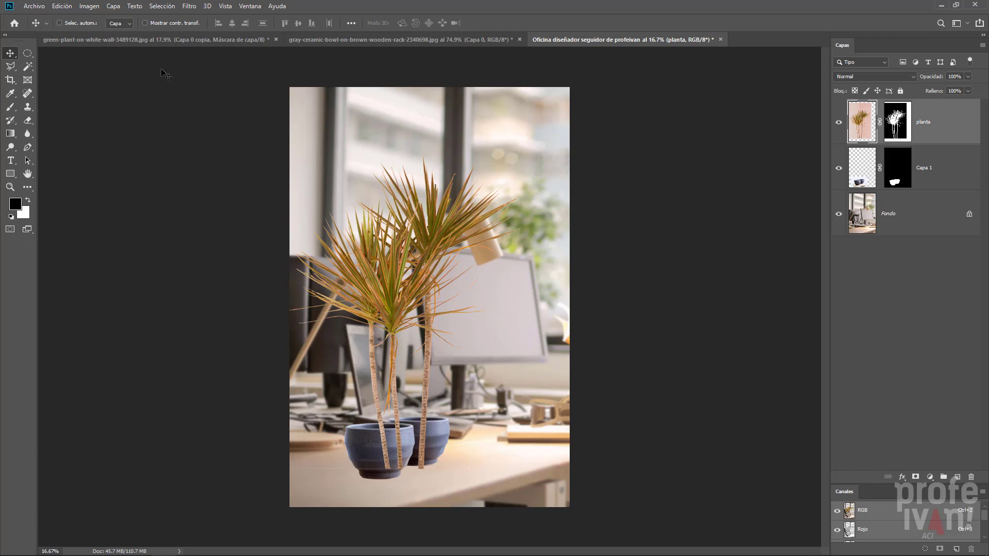
left_click(112, 7)
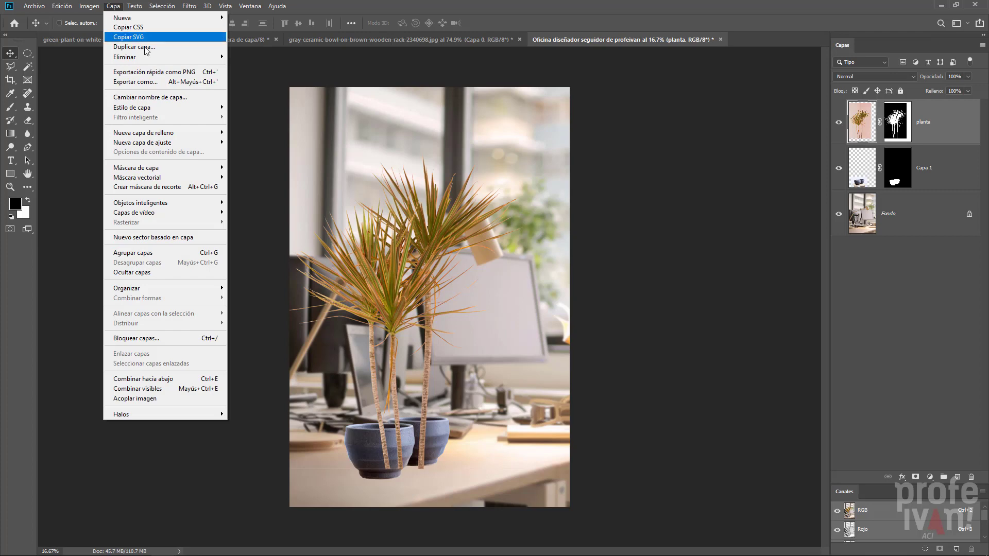
left_click(205, 255)
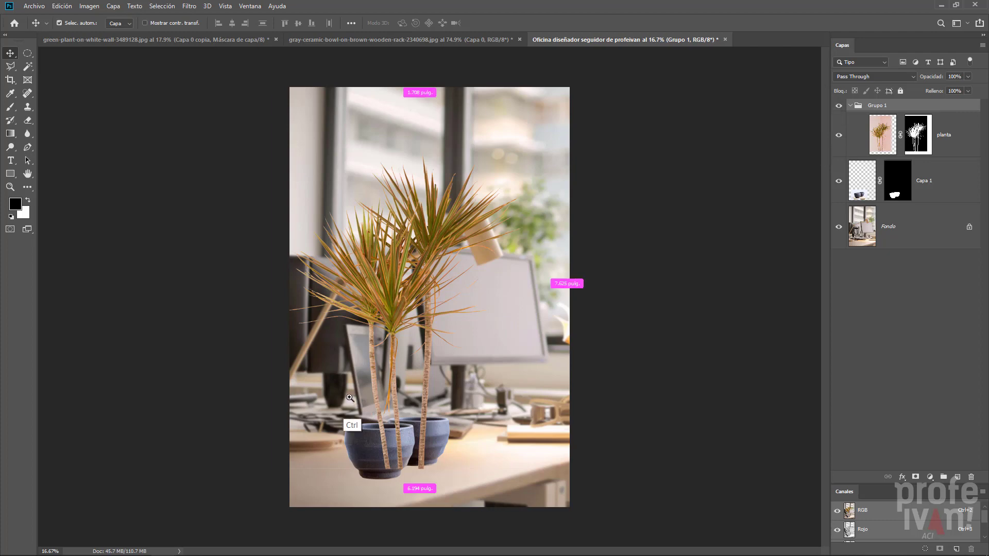
Step: Draw a Pen path along the inner front rims of both bowls and around the area below, enclosing the overlapping trunks
key("ctrl+space")
left_click_drag(337, 428, 498, 257)
key("l")
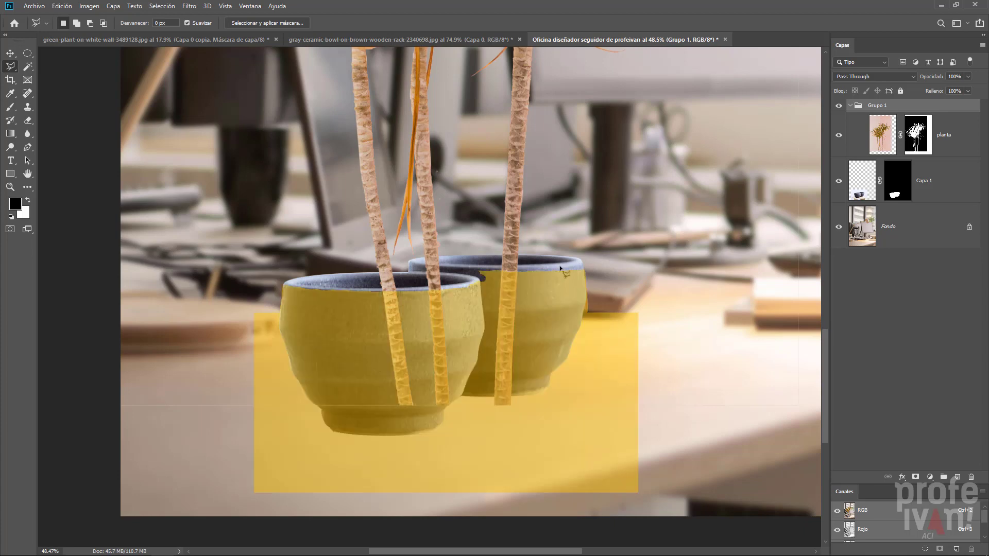
key("p")
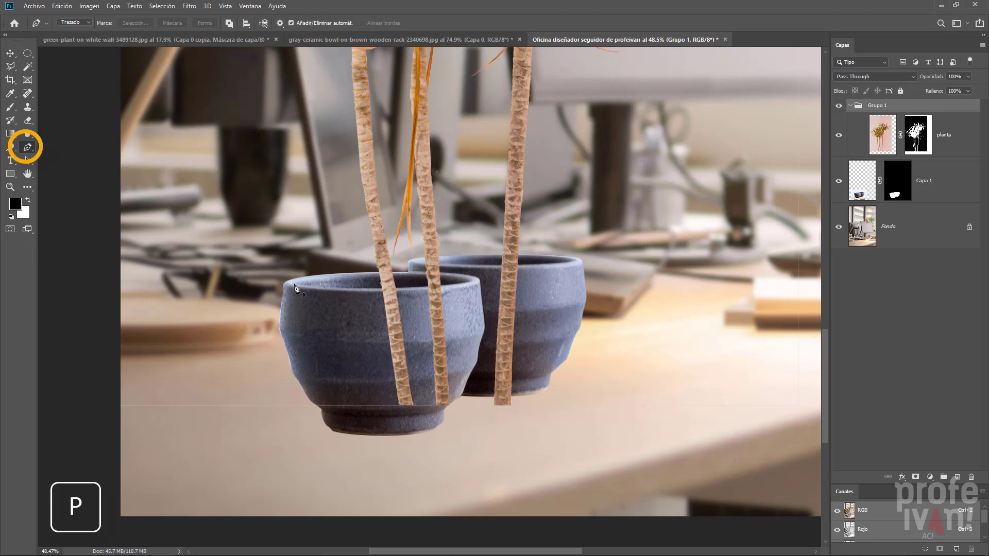
left_click_drag(298, 285, 329, 290)
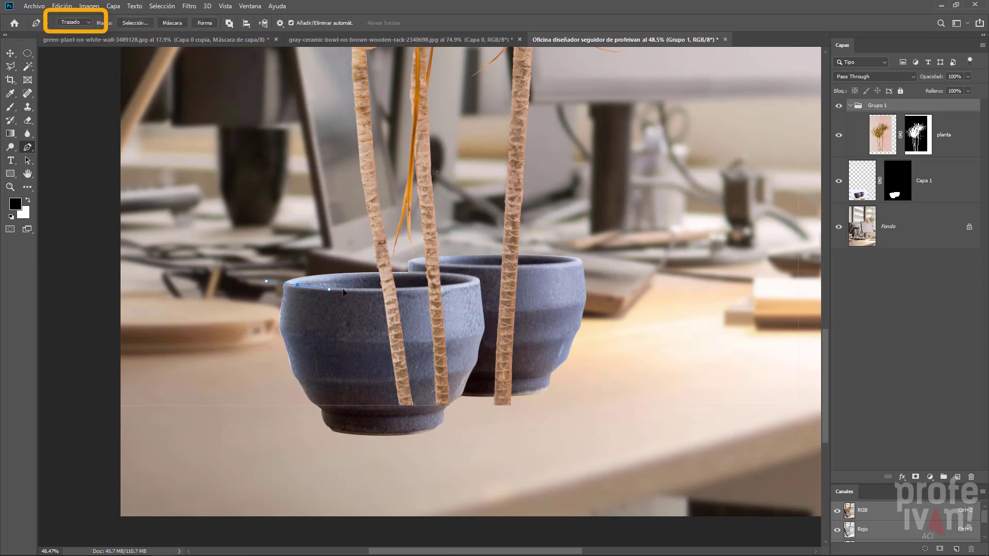
left_click_drag(466, 283, 466, 307)
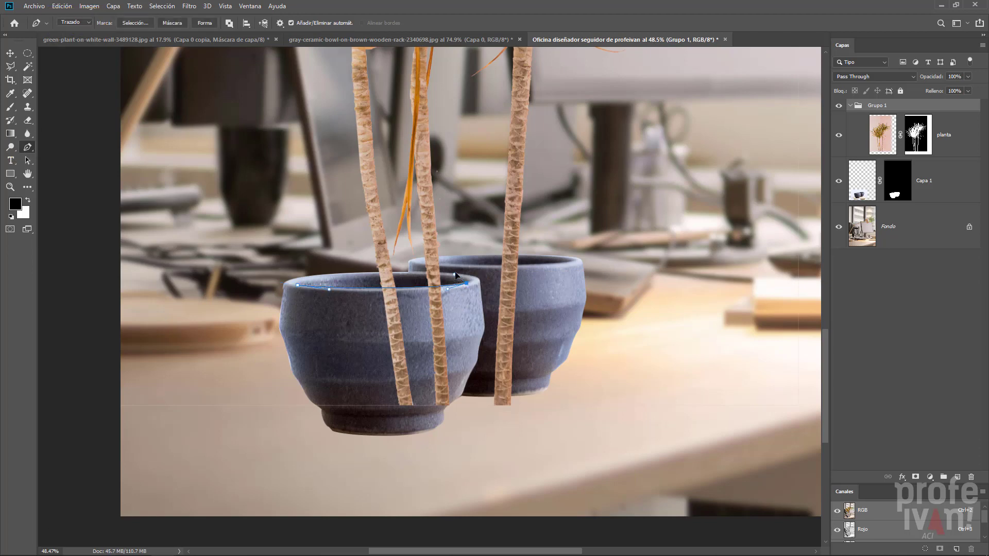
left_click(571, 260)
left_click(713, 241)
left_click(757, 523)
left_click(216, 523)
left_click(227, 313)
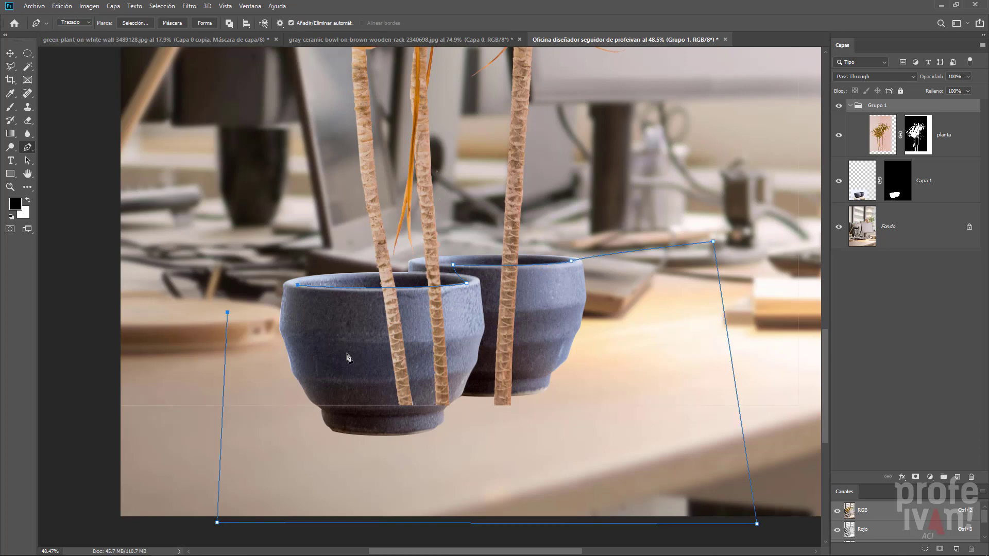
Step: Convert the path to a selection, add it as a mask on the plant's group, and invert the mask
key("ctrl+Return")
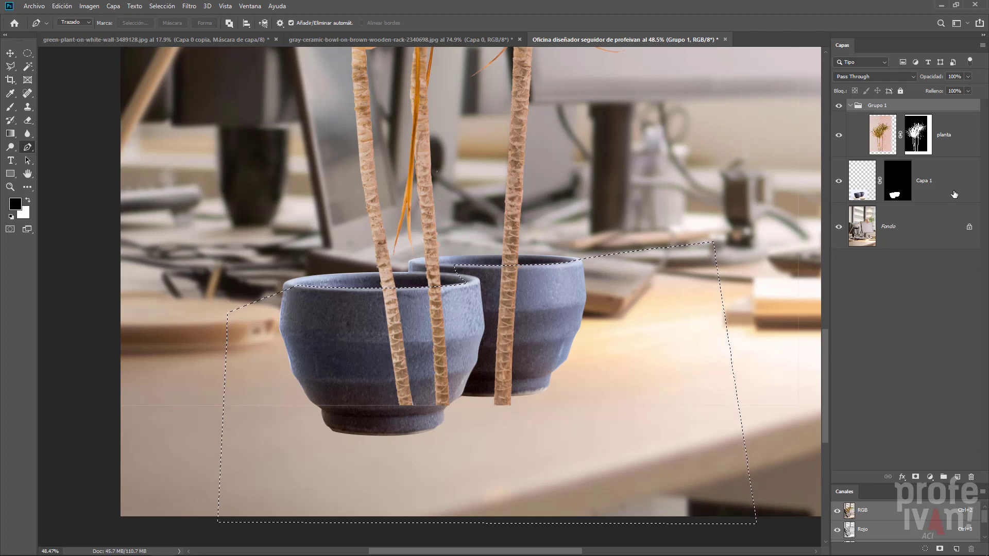
left_click(916, 478)
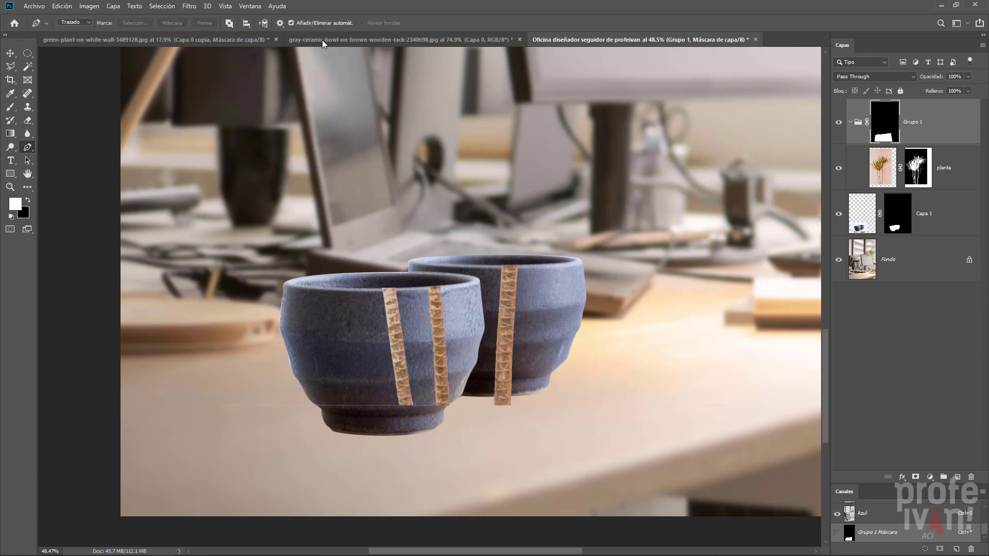
left_click(94, 6)
mouse_move(106, 35)
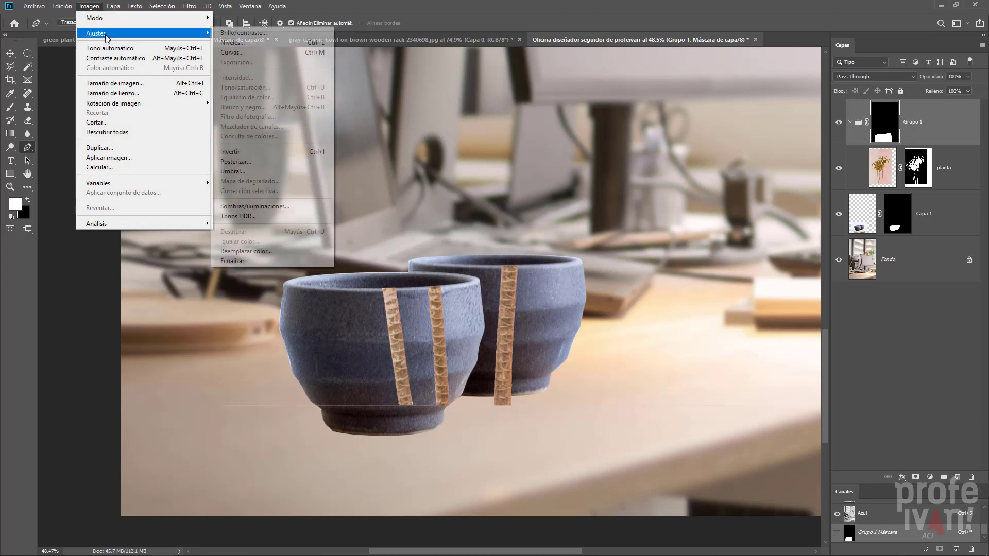
left_click(266, 152)
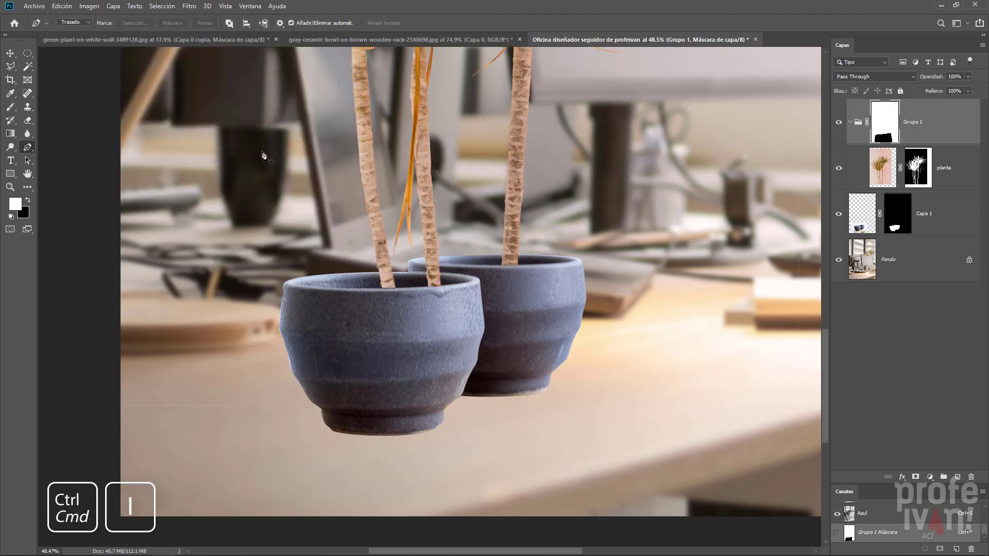